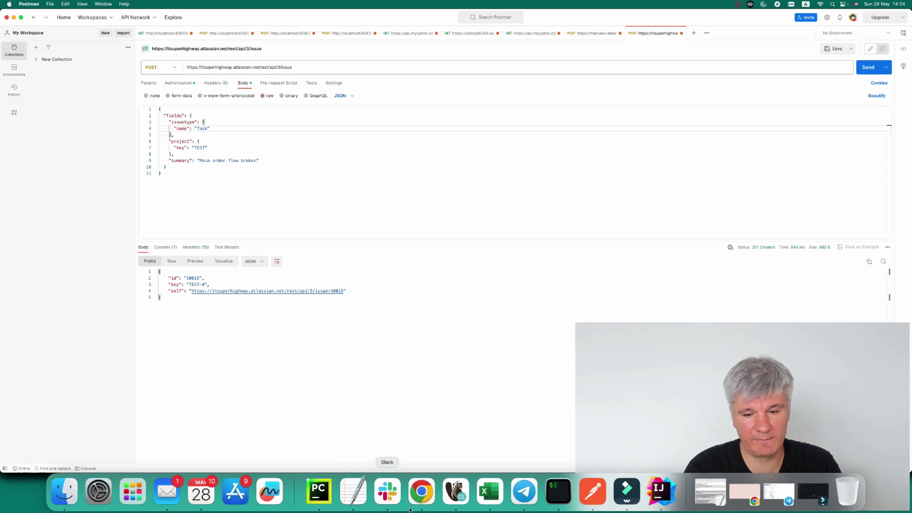
# Step: Check issue TEST-4 in the browser, then review the whole JSON request body in Postman
pyautogui.click(421, 492)
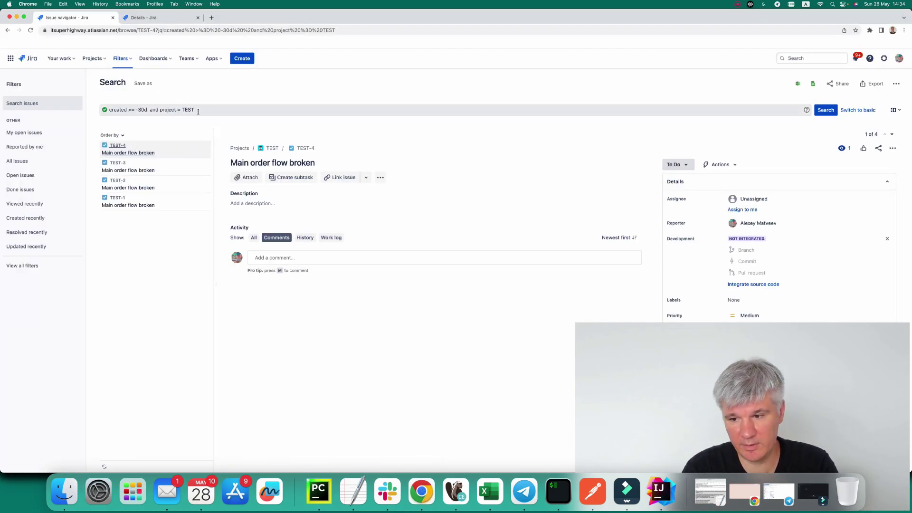
pyautogui.click(592, 492)
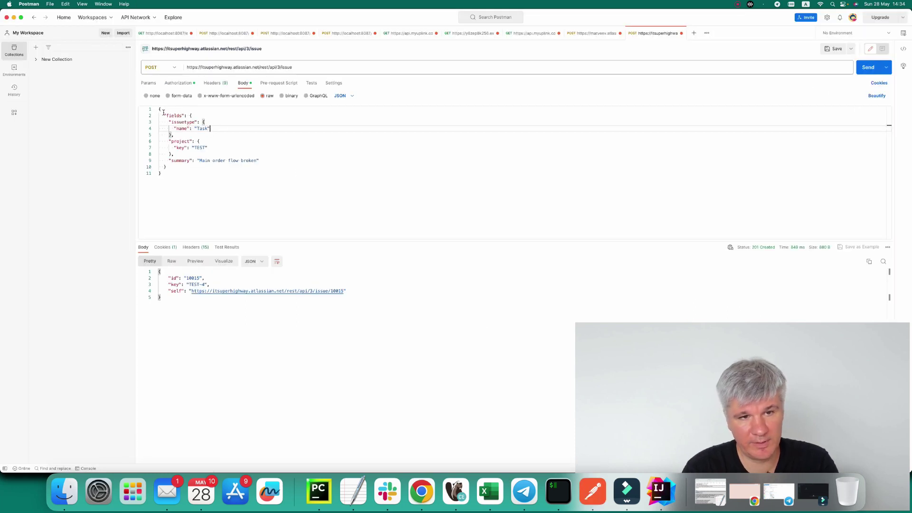
pyautogui.moveTo(159, 109); pyautogui.dragTo(174, 176)
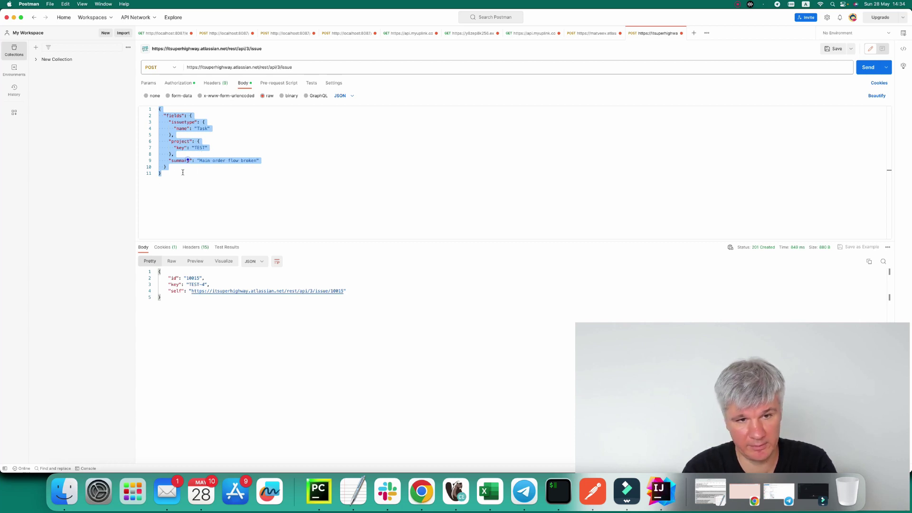
pyautogui.click(190, 151)
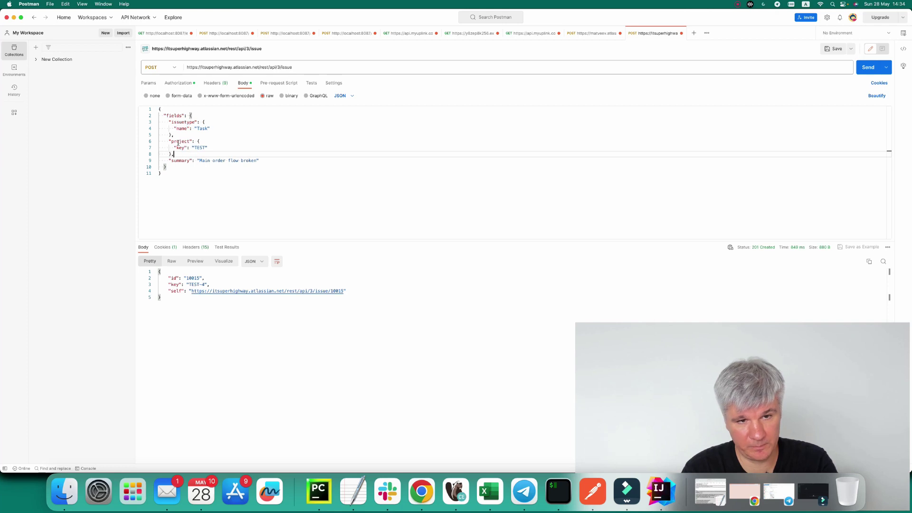
# Step: Walk through the body's project key TEST, the summary, issue type Task and the fields object
pyautogui.click(202, 148)
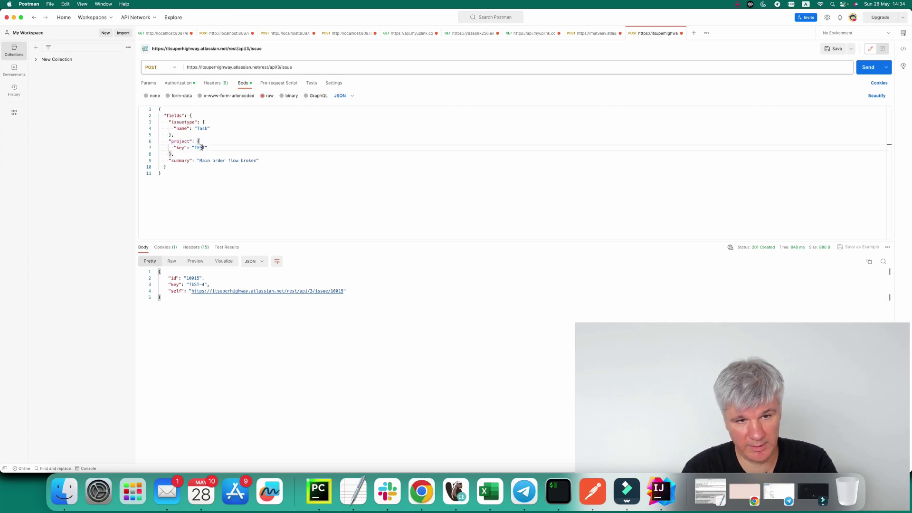
pyautogui.moveTo(169, 160); pyautogui.dragTo(274, 161)
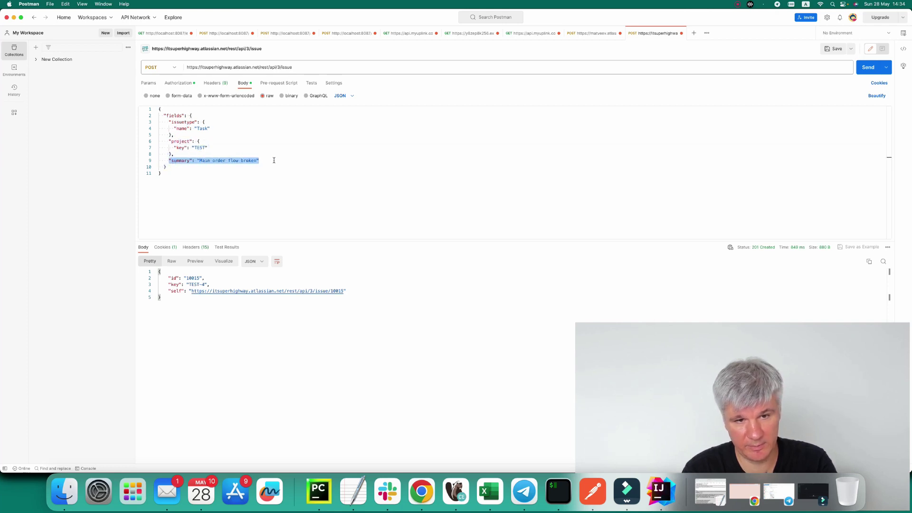
pyautogui.click(190, 120)
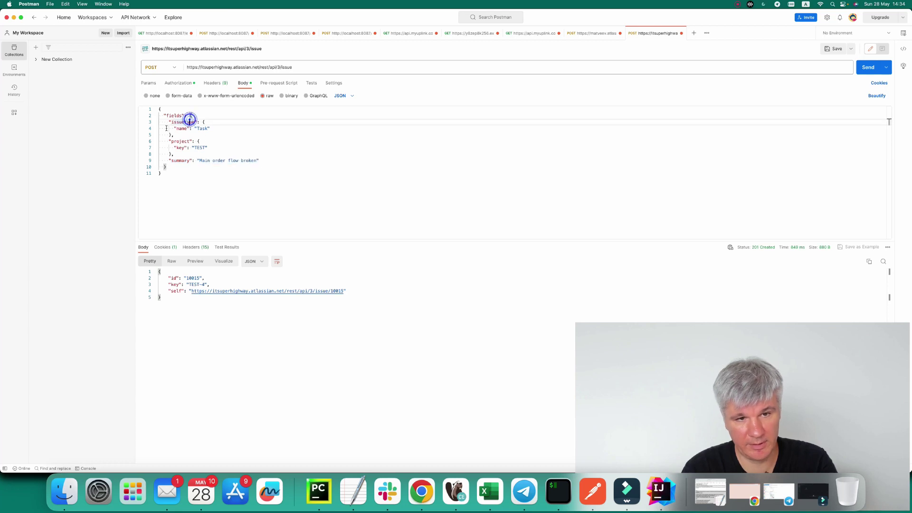
pyautogui.moveTo(167, 128); pyautogui.dragTo(232, 128)
pyautogui.click(182, 115)
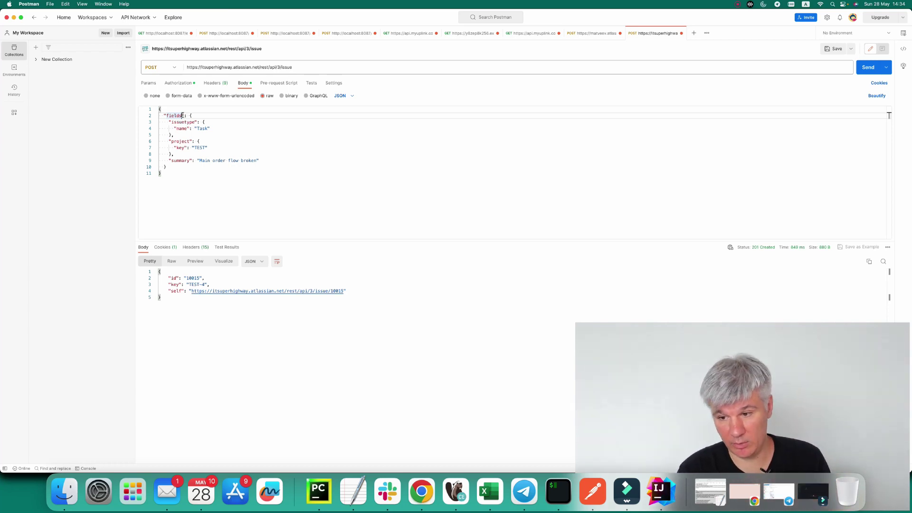
pyautogui.click(210, 161)
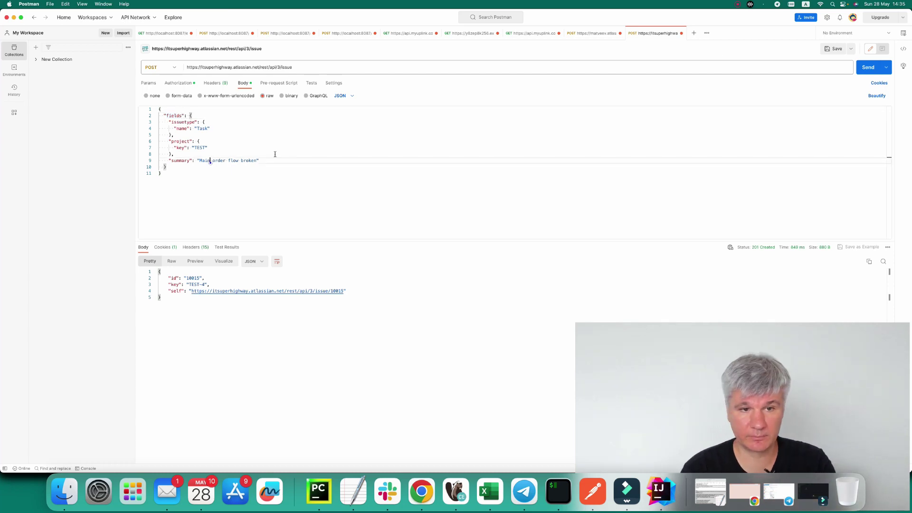
# Step: Resend the create-issue request and reload the Jira issue search page
pyautogui.click(868, 67)
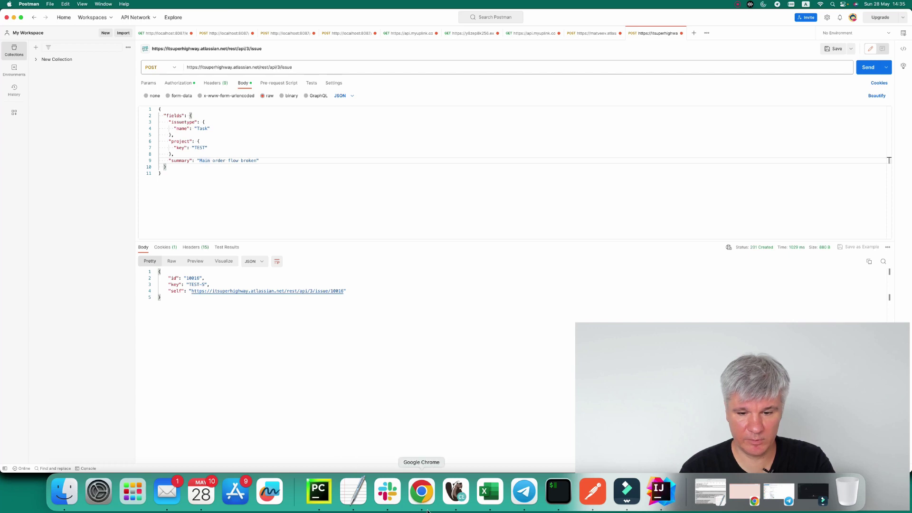
pyautogui.click(421, 492)
pyautogui.click(207, 30)
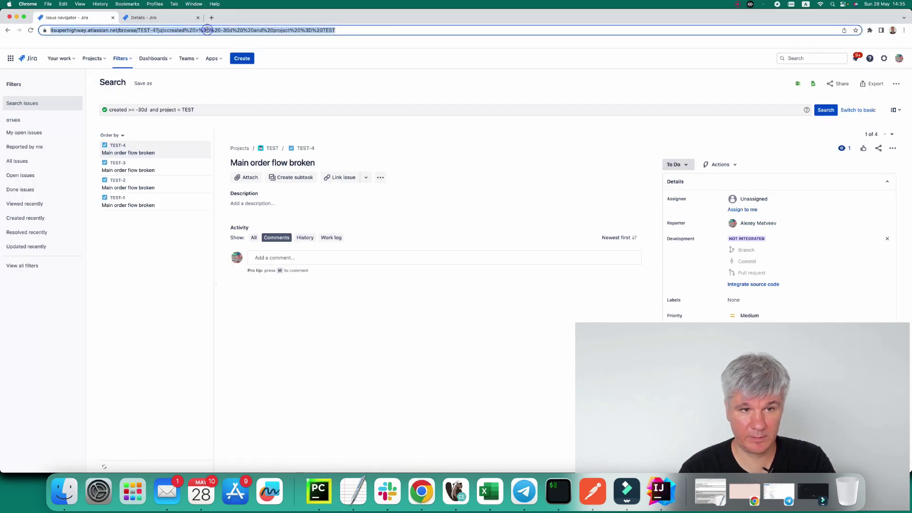
pyautogui.press('Return')
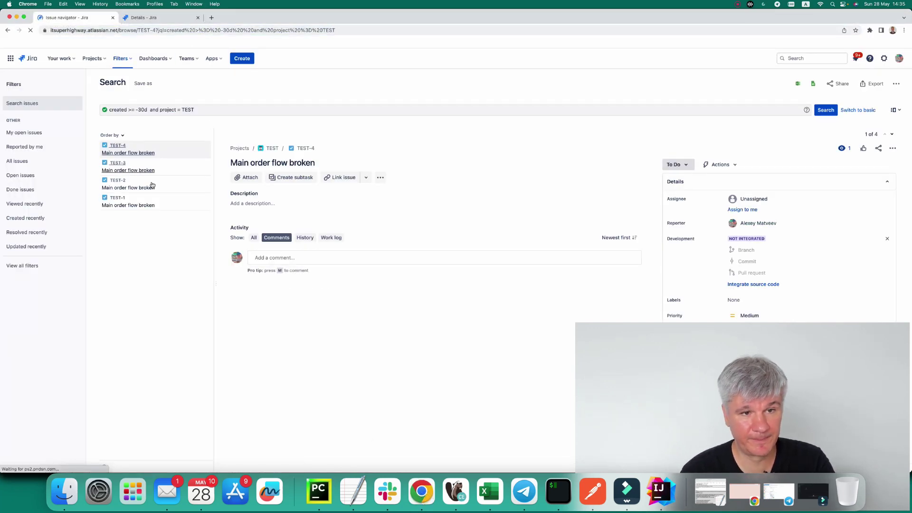
# Step: Open the new issue TEST-5 'Main order flow broken' and check that it is Unassigned
pyautogui.click(119, 145)
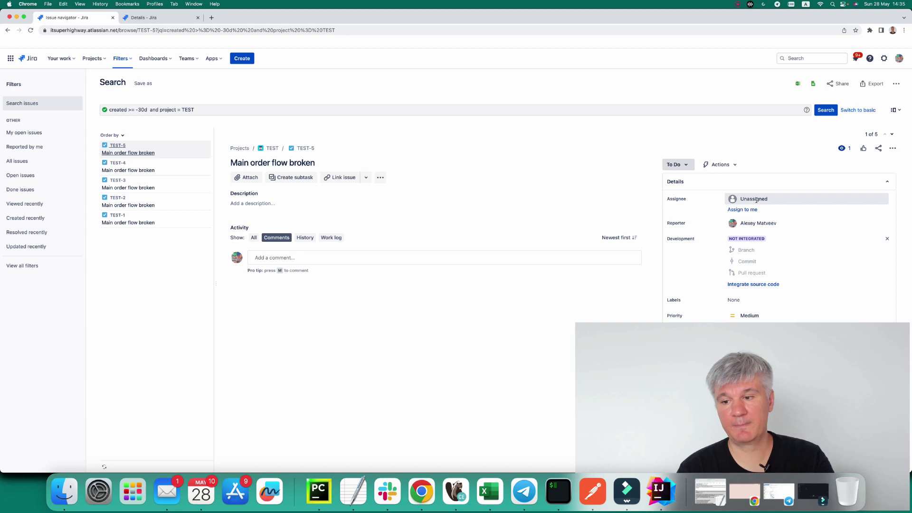
pyautogui.moveTo(576, 322); pyautogui.dragTo(545, 307)
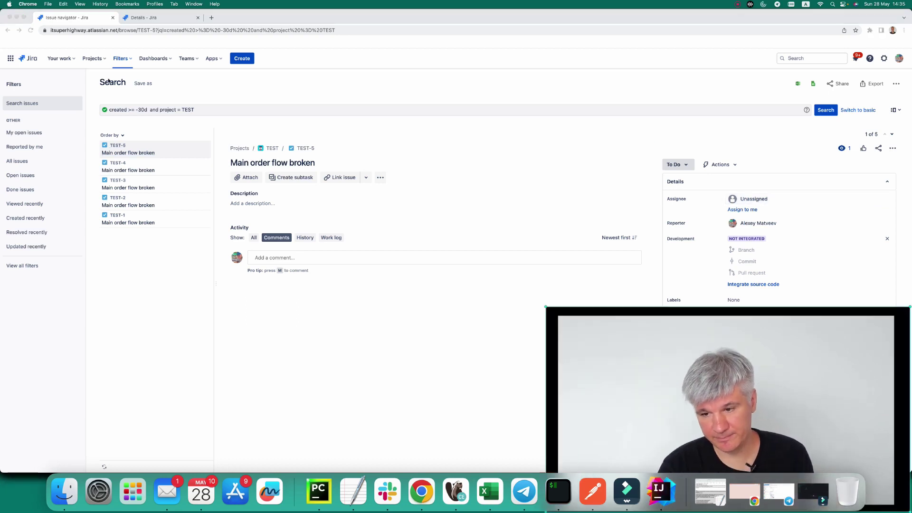
pyautogui.moveTo(108, 81); pyautogui.dragTo(37, 13)
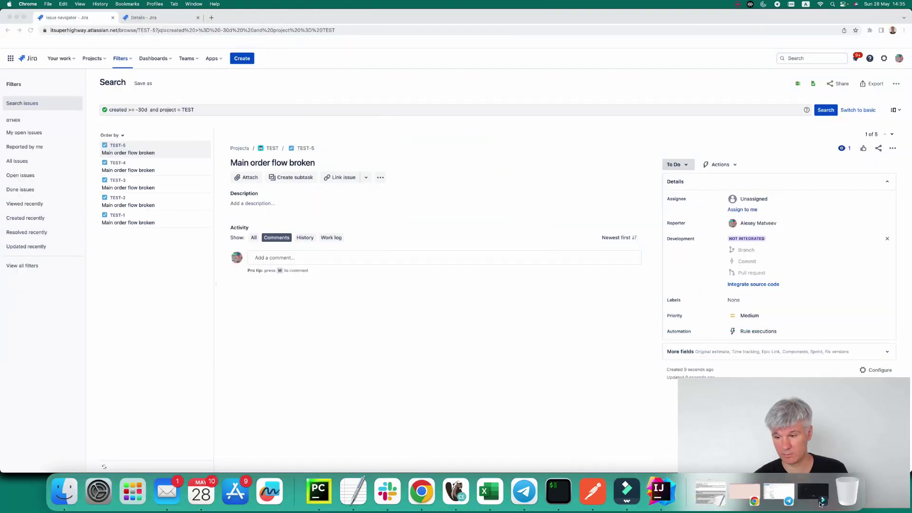
pyautogui.moveTo(679, 383); pyautogui.dragTo(371, 291)
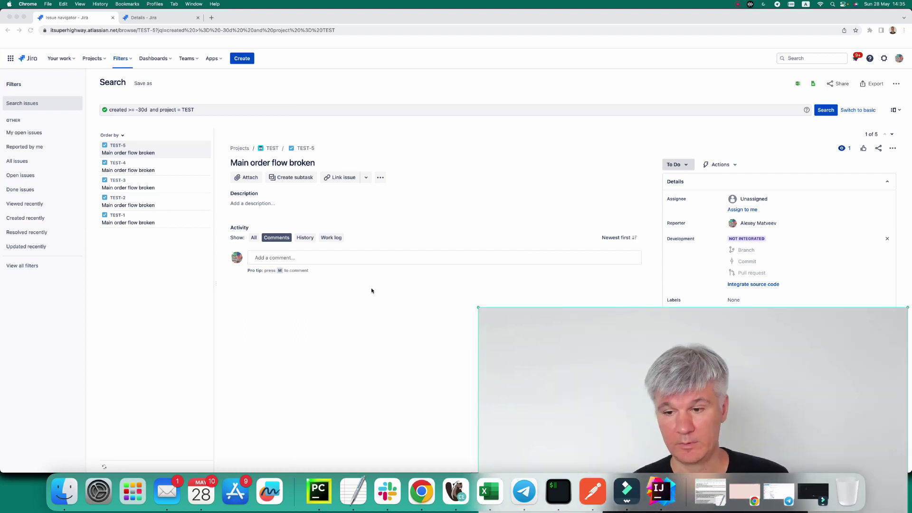
pyautogui.click(240, 61)
pyautogui.click(242, 59)
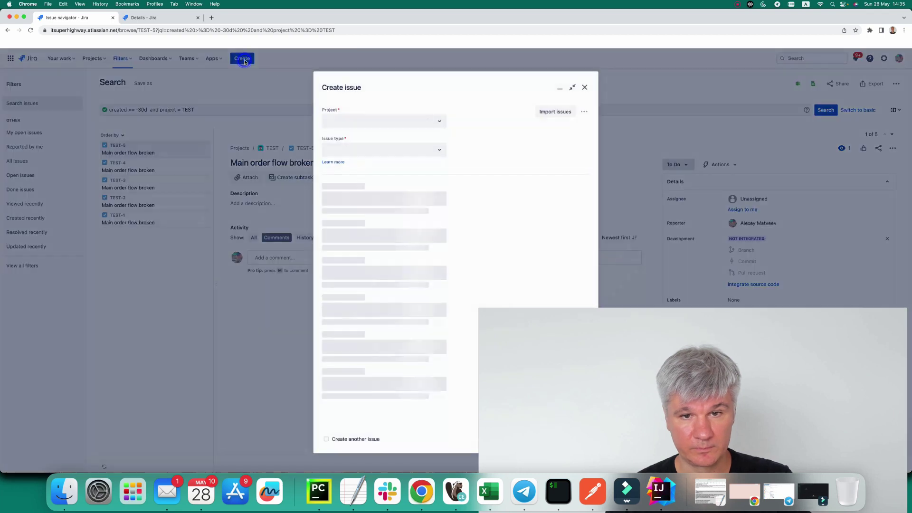
pyautogui.scroll(-5, 364, 229)
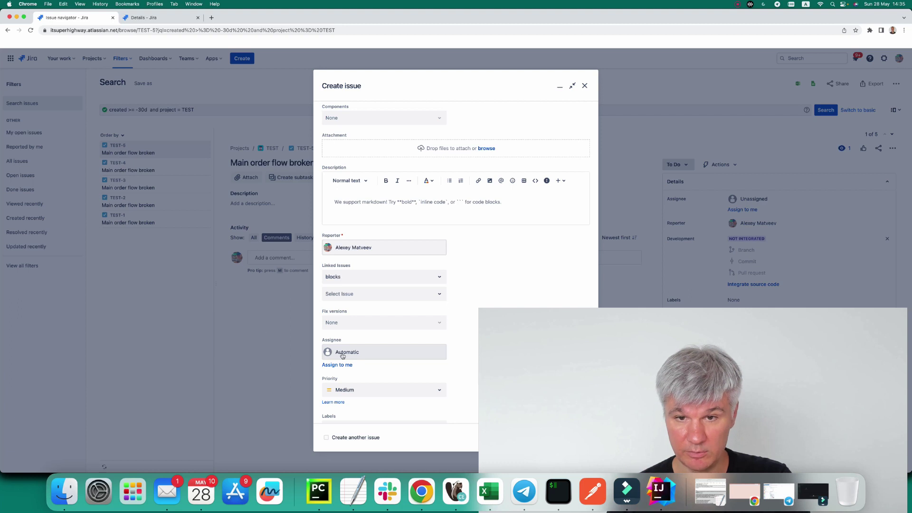
pyautogui.click(584, 86)
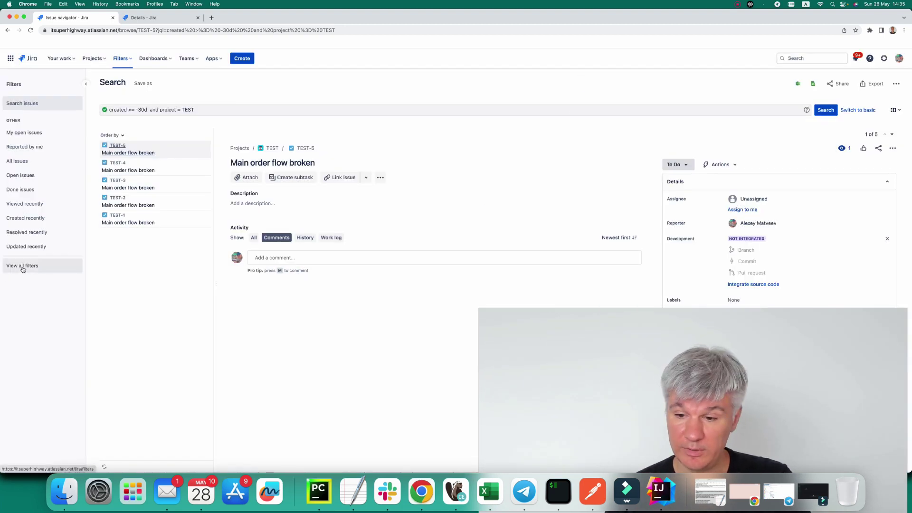
# Step: Set the TEST project's Default Assignee to Project Lead and save the details
pyautogui.click(148, 18)
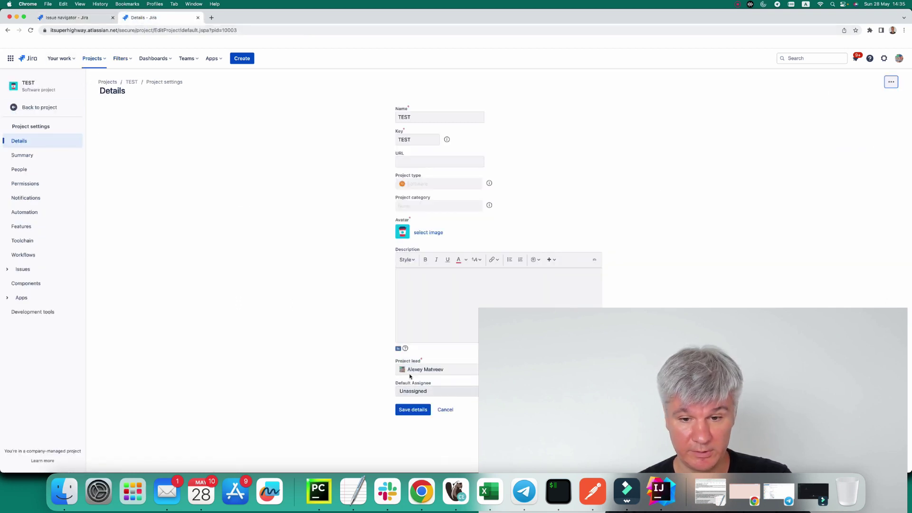
pyautogui.moveTo(479, 308); pyautogui.dragTo(618, 329)
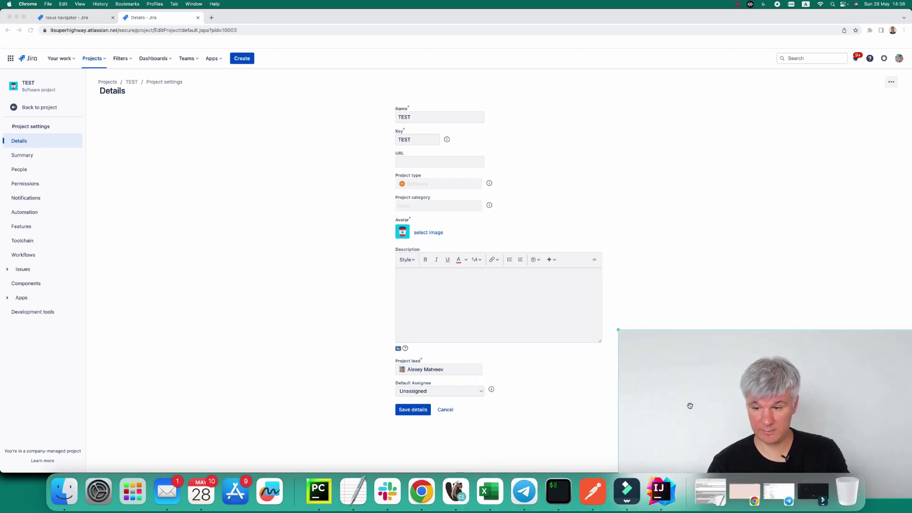
pyautogui.click(401, 391)
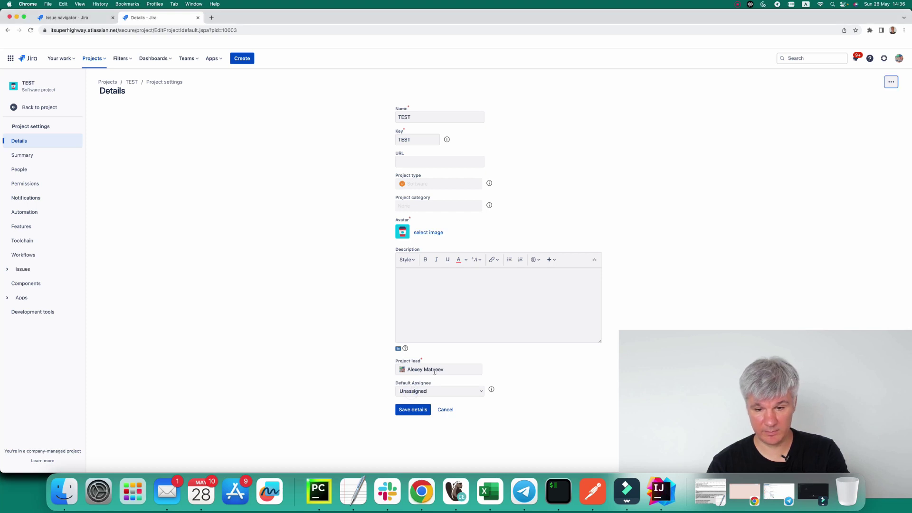
pyautogui.click(481, 391)
pyautogui.click(421, 379)
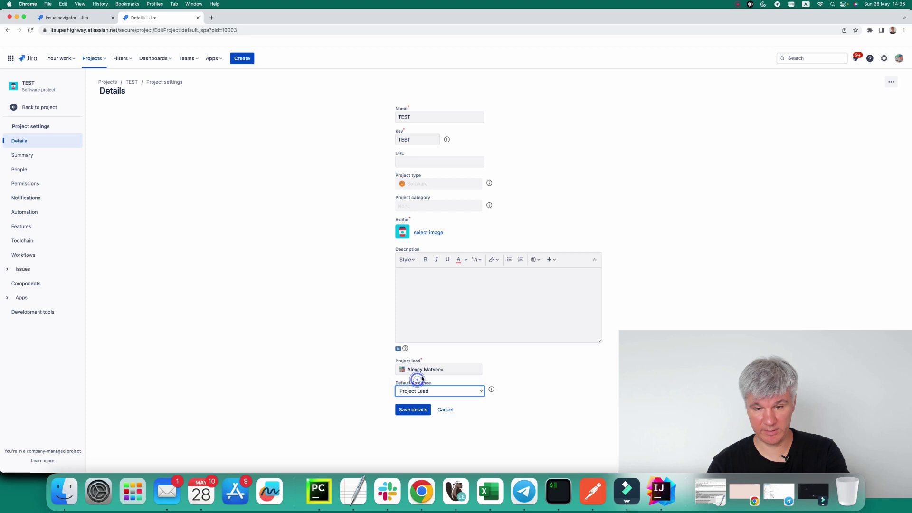
pyautogui.click(415, 410)
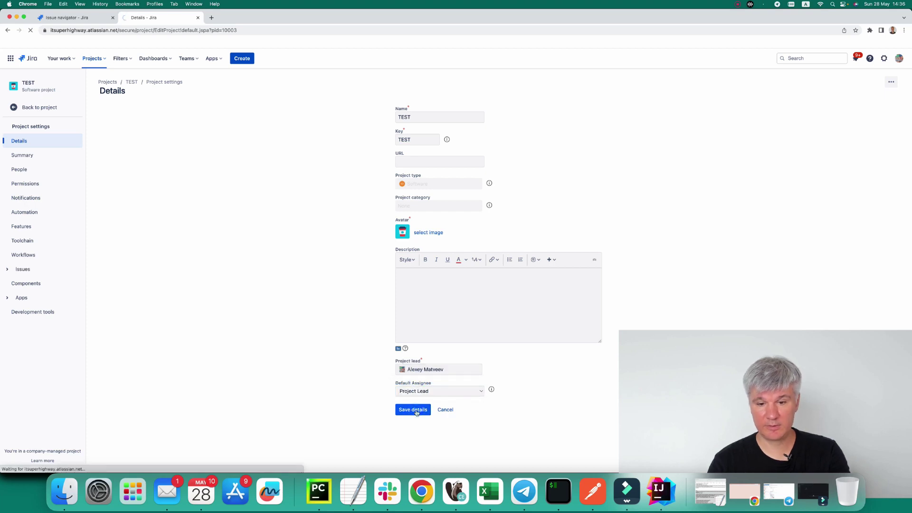
# Step: Resend the create-issue request in Postman to create TEST-6
pyautogui.click(592, 491)
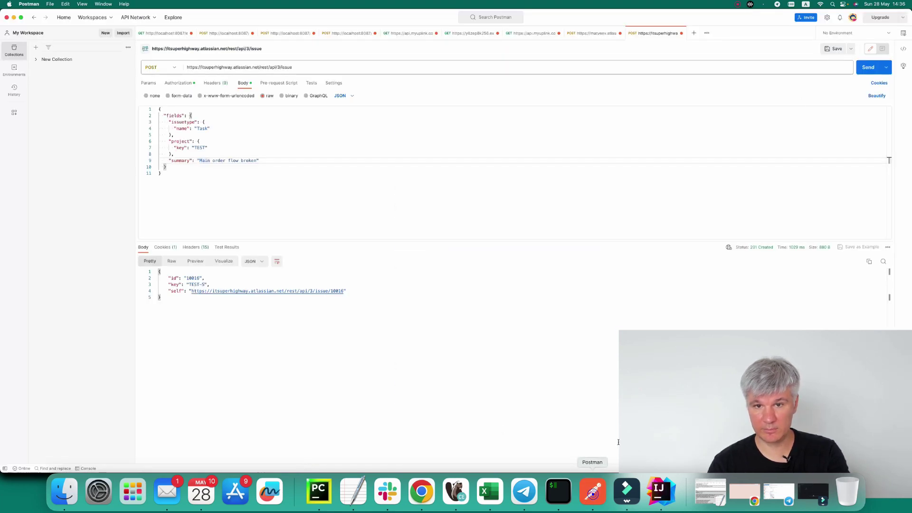
pyautogui.click(865, 69)
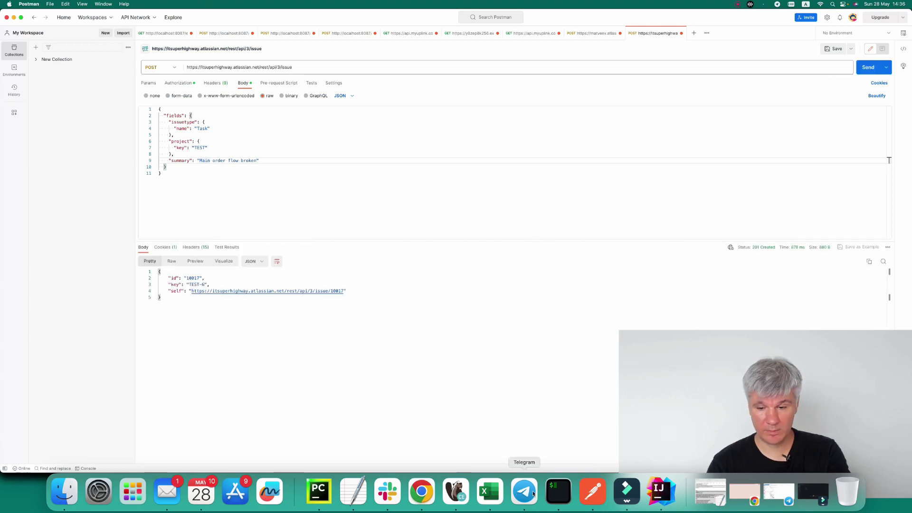
pyautogui.click(418, 495)
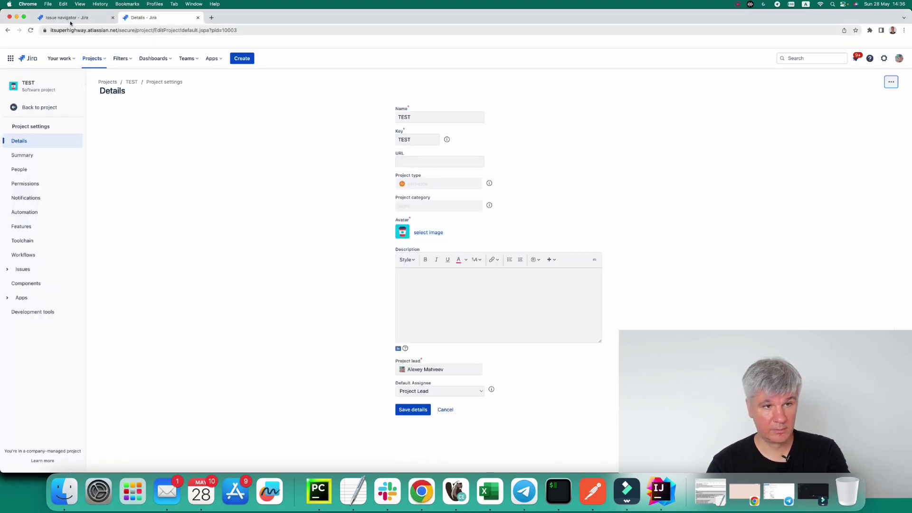
# Step: Rerun the JQL search and confirm TEST-6 was automatically assigned to the project lead
pyautogui.click(69, 18)
pyautogui.click(222, 110)
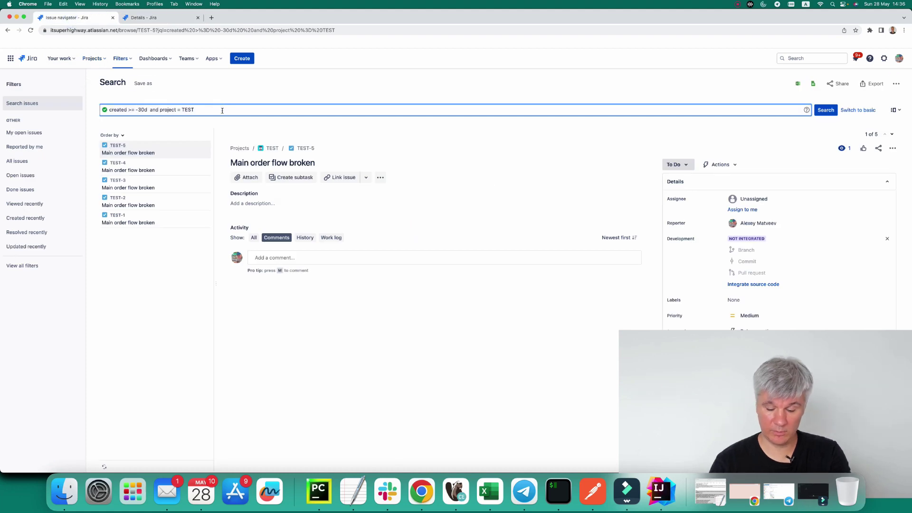
pyautogui.press('Return')
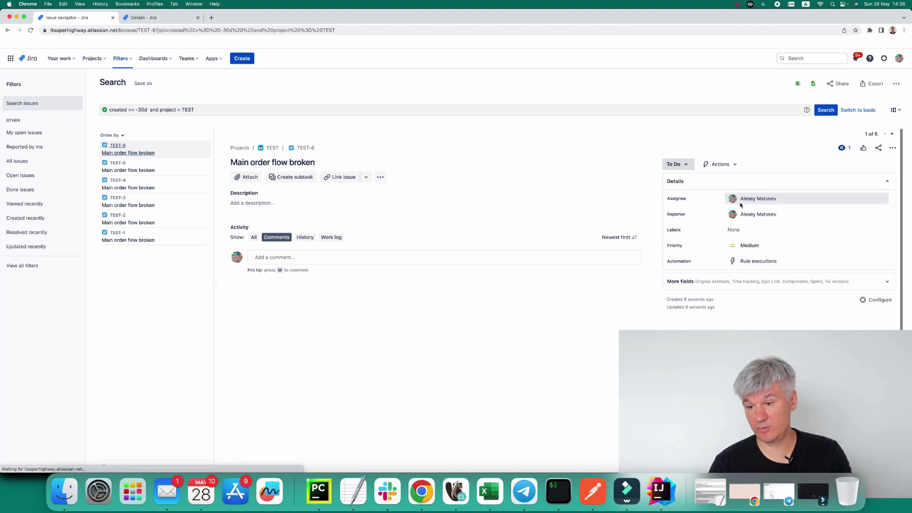
pyautogui.moveTo(740, 205)
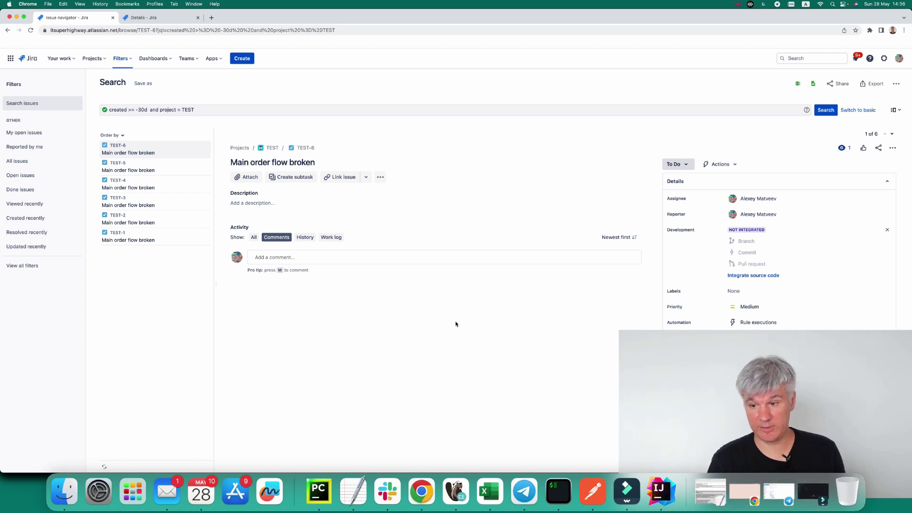
pyautogui.click(146, 15)
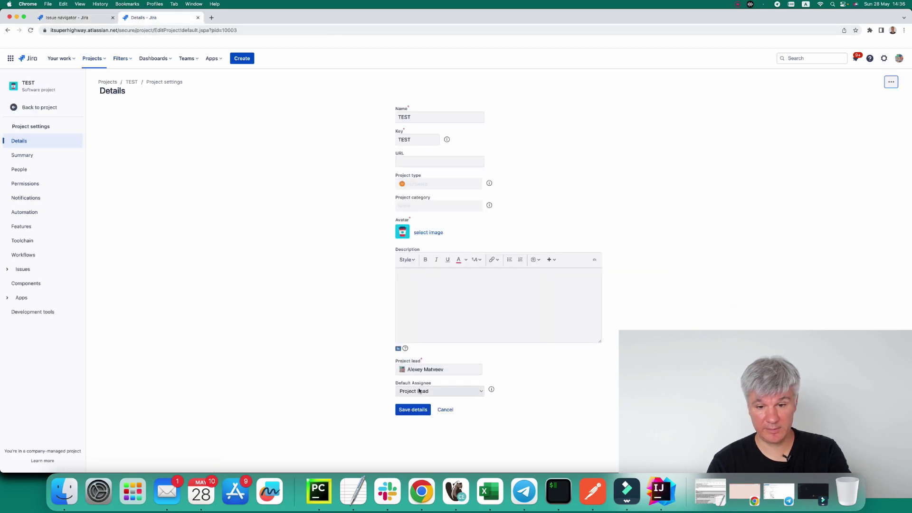
pyautogui.click(424, 392)
pyautogui.click(330, 377)
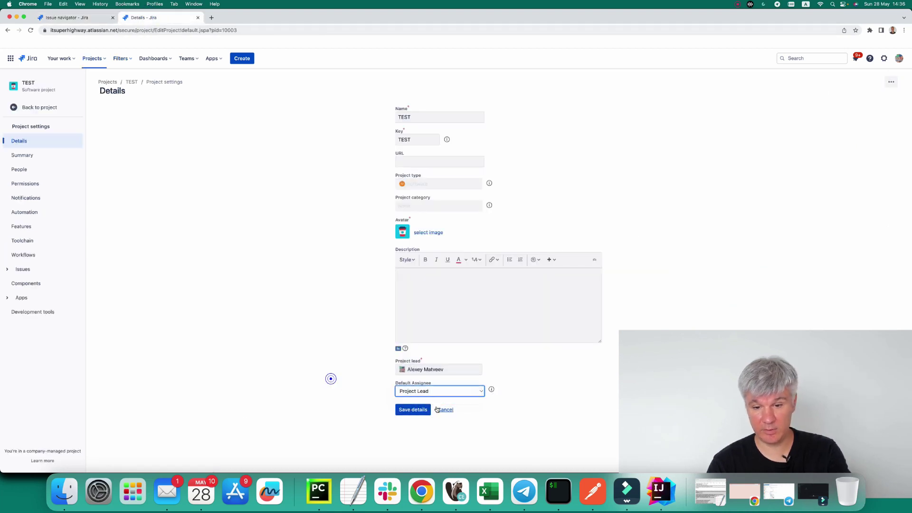
pyautogui.click(443, 410)
pyautogui.click(64, 17)
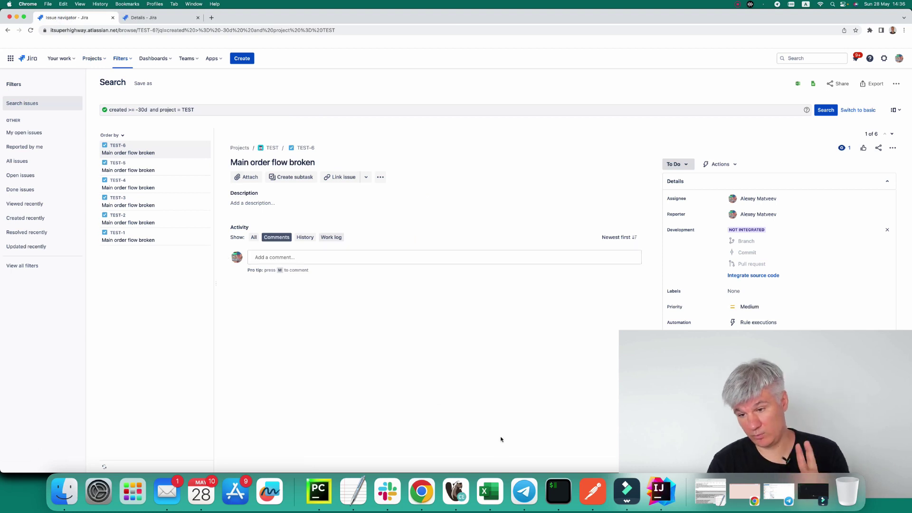
# Step: Add "assignee": {"name": "-1"} inside the body's fields and send, creating TEST-7
pyautogui.click(593, 490)
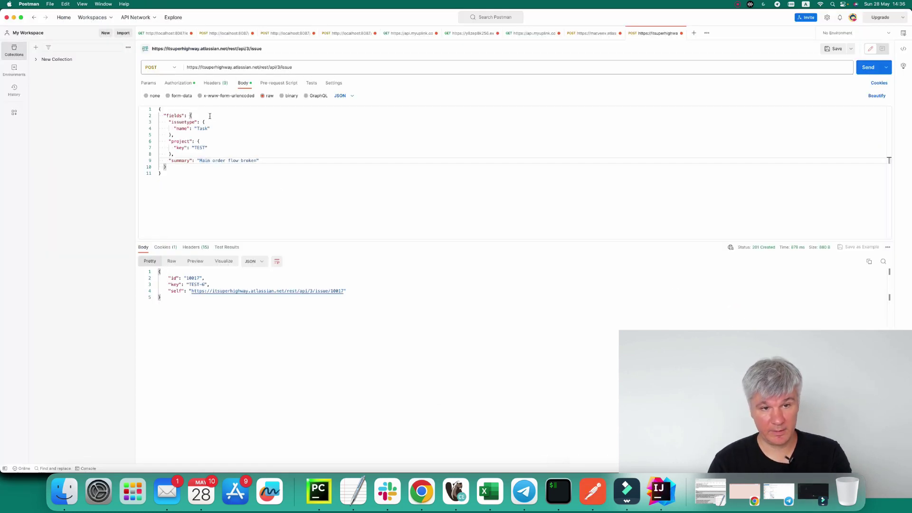
pyautogui.press('Return')
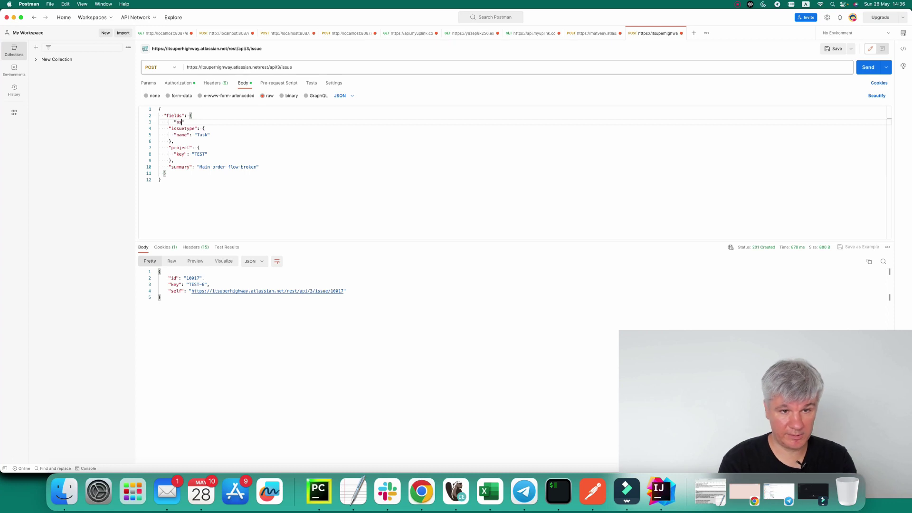
pyautogui.write('"assignee" : {')
pyautogui.press('Return')
pyautogui.write('"')
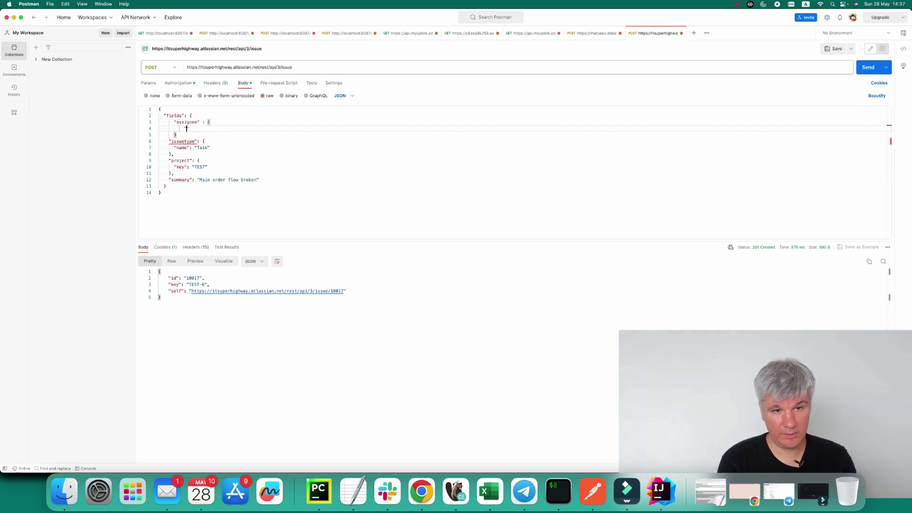
pyautogui.write('name":')
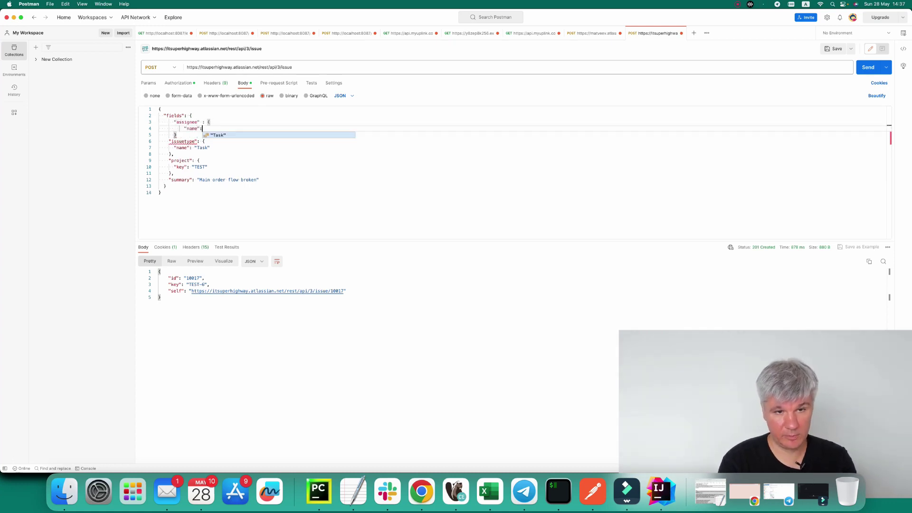
pyautogui.write(' "-1')
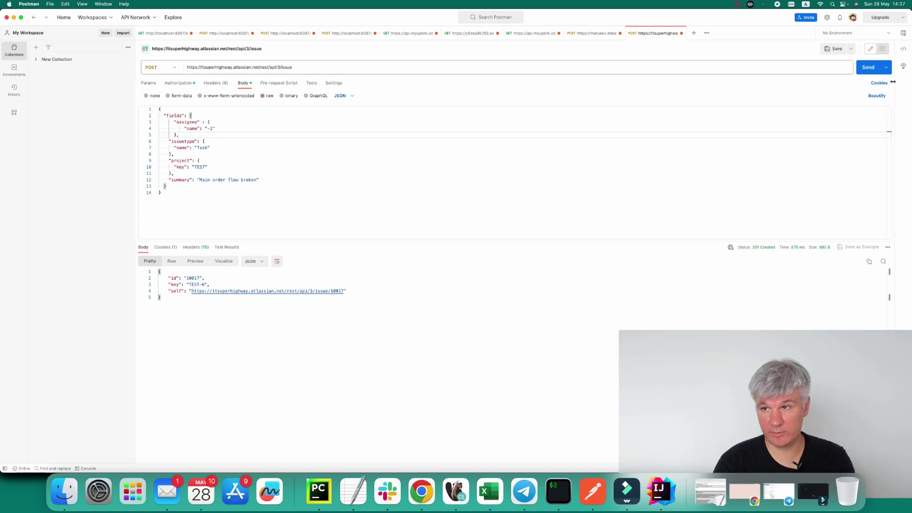
pyautogui.click(867, 68)
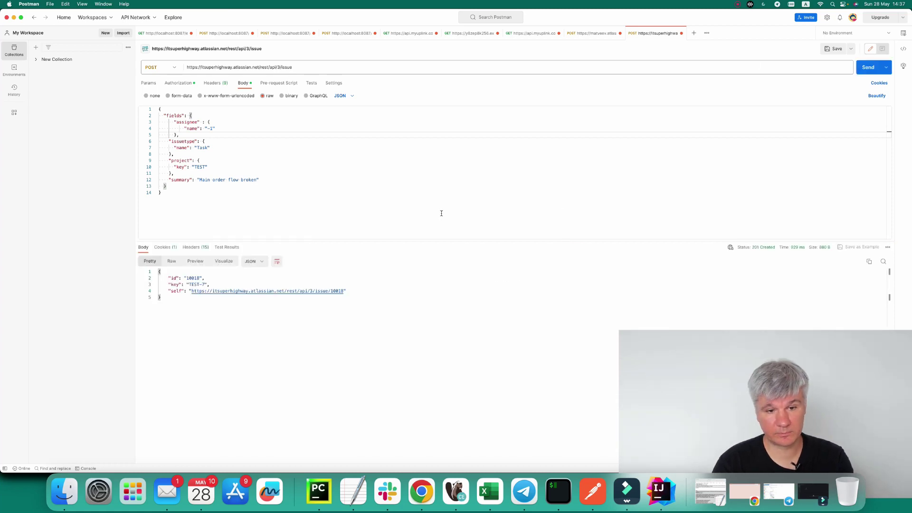
# Step: Rerun the JQL search and open TEST-7 to confirm its Assignee is Unassigned
pyautogui.click(421, 491)
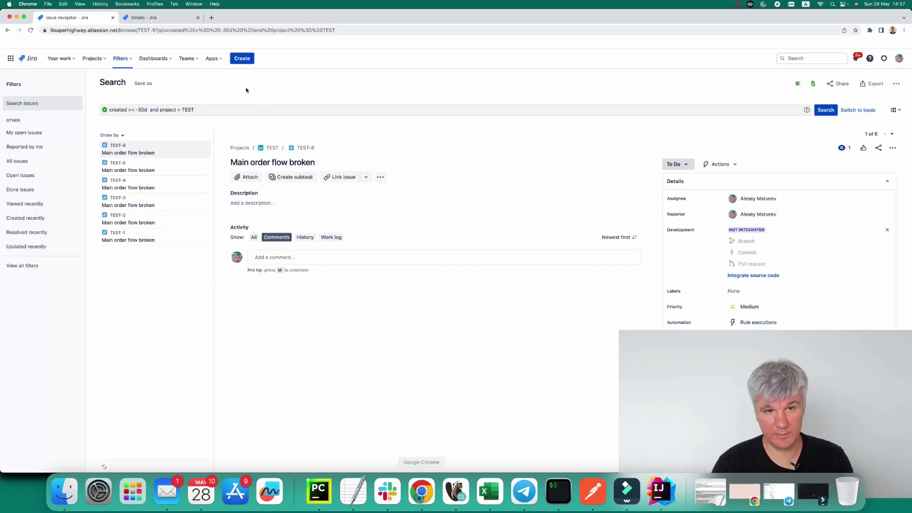
pyautogui.click(206, 110)
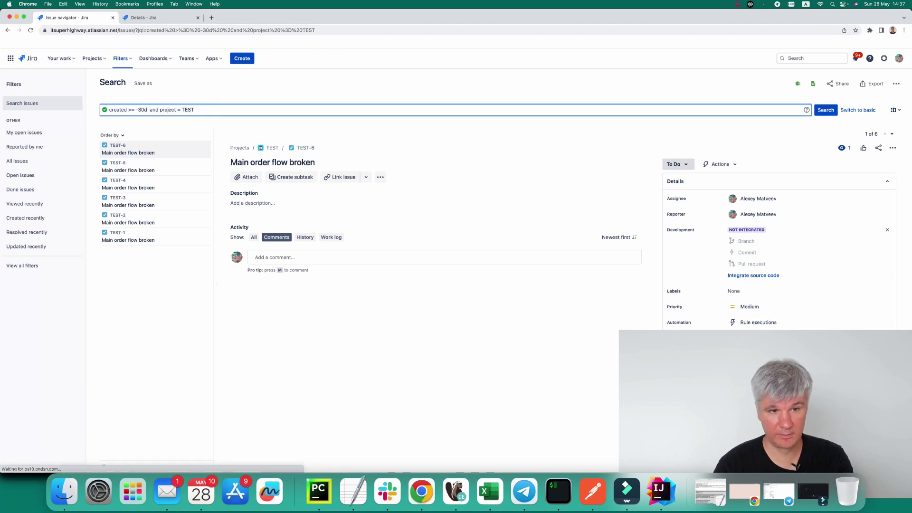
pyautogui.press('Return')
pyautogui.click(137, 150)
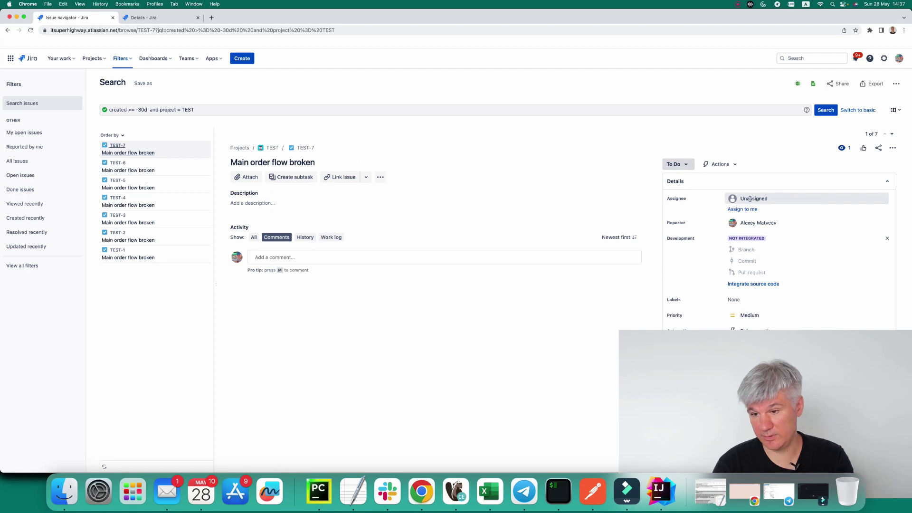
# Step: Replace the assignee object with null and send the request, creating TEST-8
pyautogui.click(593, 491)
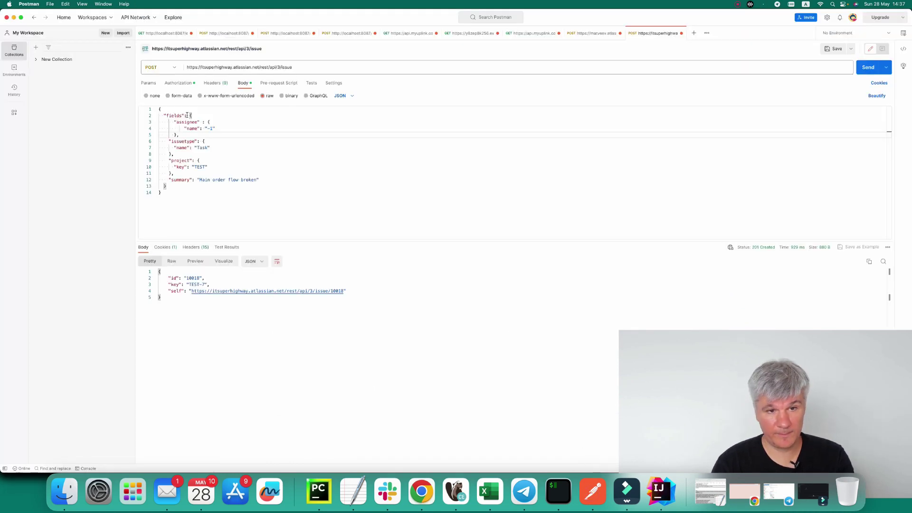
pyautogui.moveTo(176, 135); pyautogui.dragTo(208, 122)
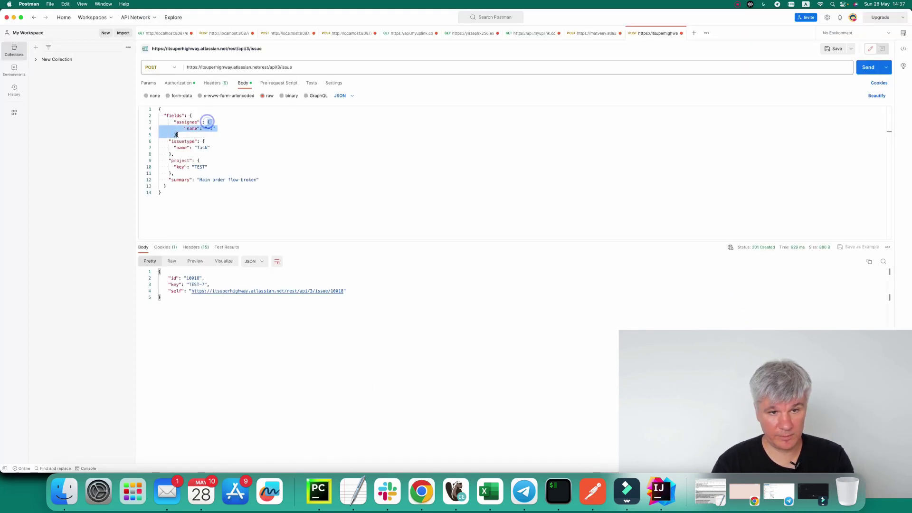
pyautogui.write('null,')
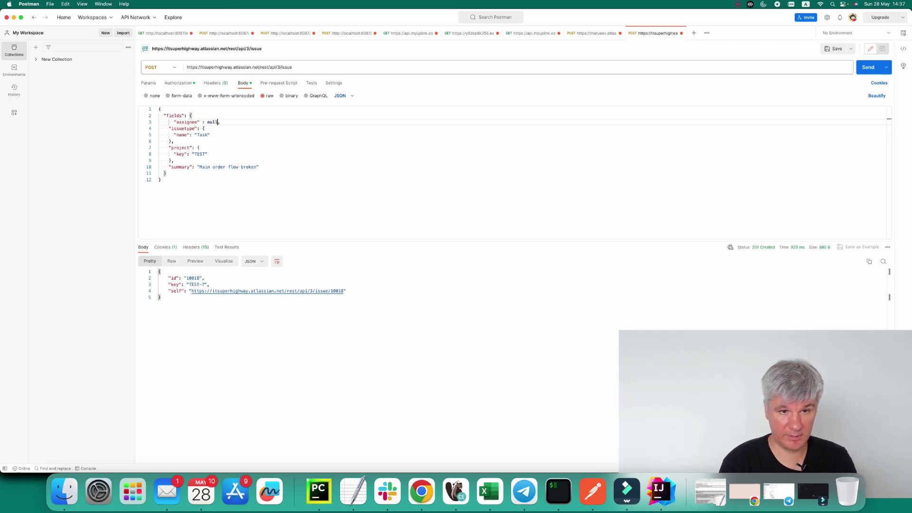
pyautogui.click(868, 67)
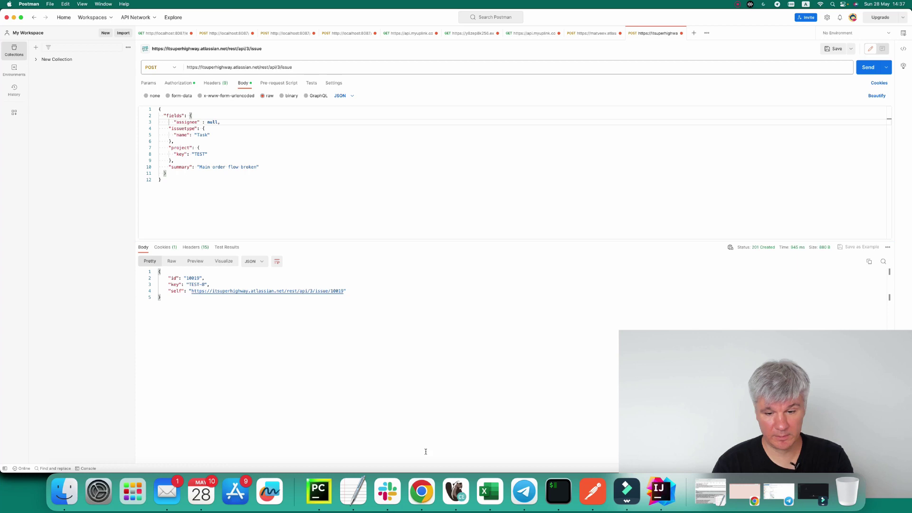
pyautogui.click(421, 492)
# Step: Rerun the JQL search to confirm TEST-8 is Unassigned, then return to Postman
pyautogui.click(212, 113)
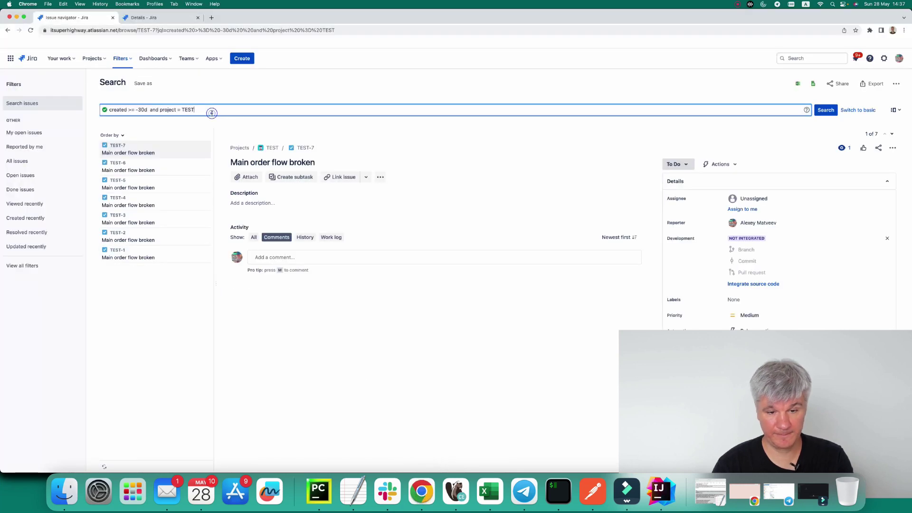
pyautogui.press('Return')
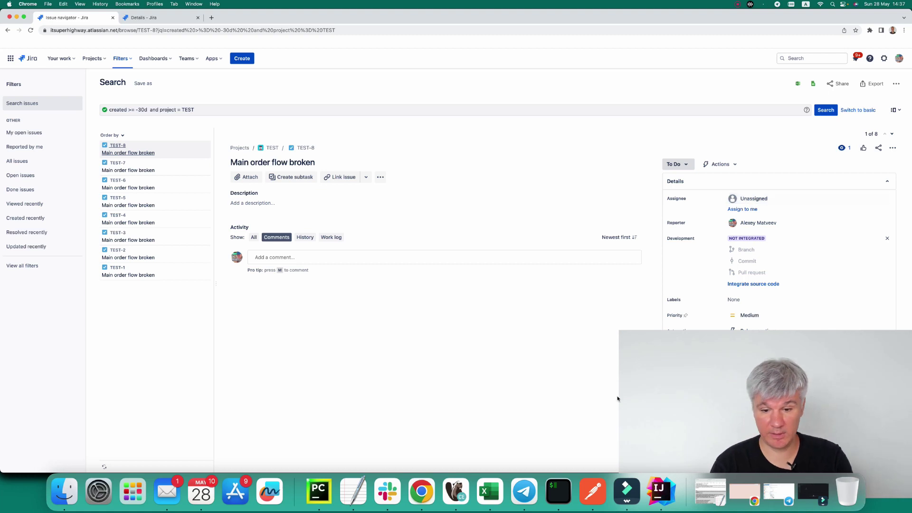
pyautogui.press('super+Tab')
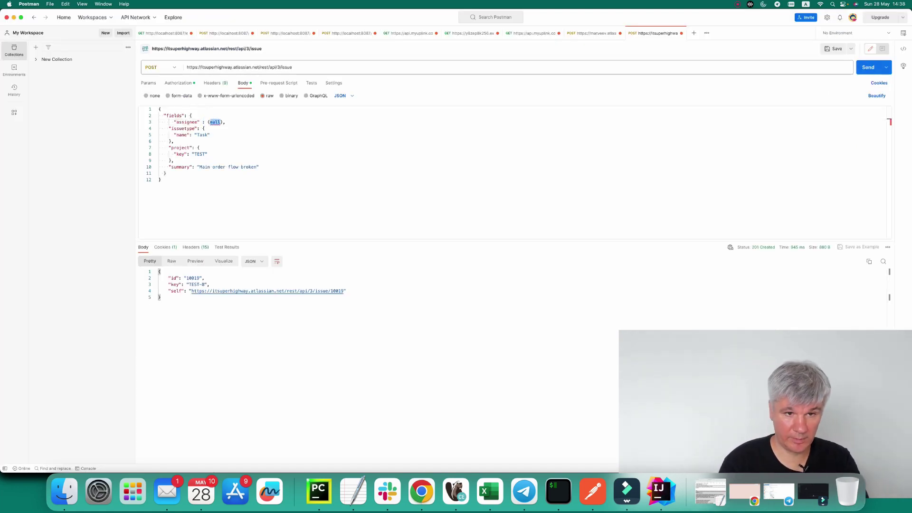
# Step: Set the assignee to an object with the pasted account id and send, creating TEST-9
pyautogui.press('Return')
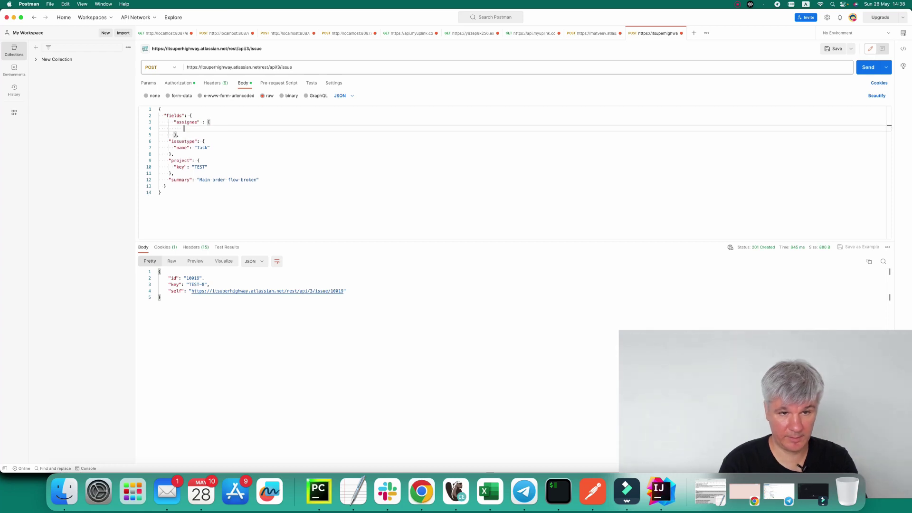
pyautogui.write('"')
pyautogui.write('id": "557058:5280240d-f3e1-4dca-bc72-38c9cb0e7c85')
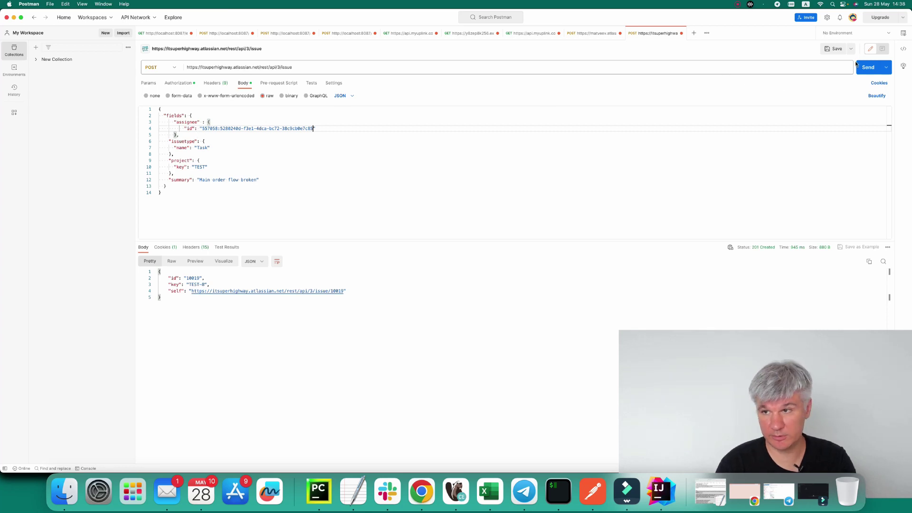
pyautogui.click(869, 67)
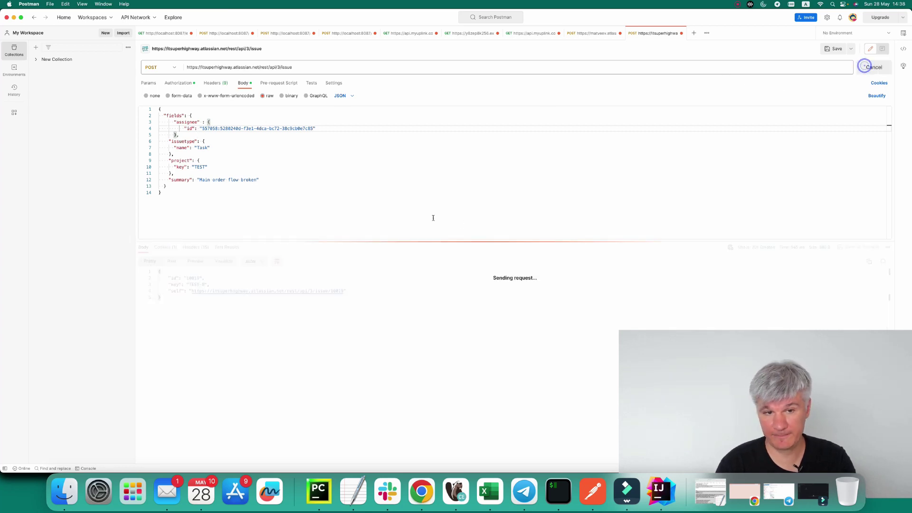
pyautogui.click(420, 494)
# Step: Rerun the JQL search and check TEST-9's assignee profile card shows the account-id user
pyautogui.click(226, 109)
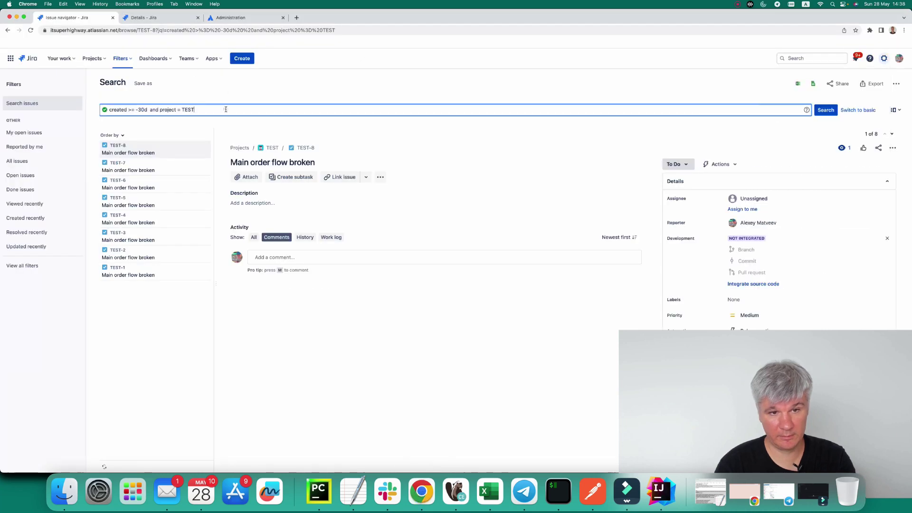
pyautogui.press('Return')
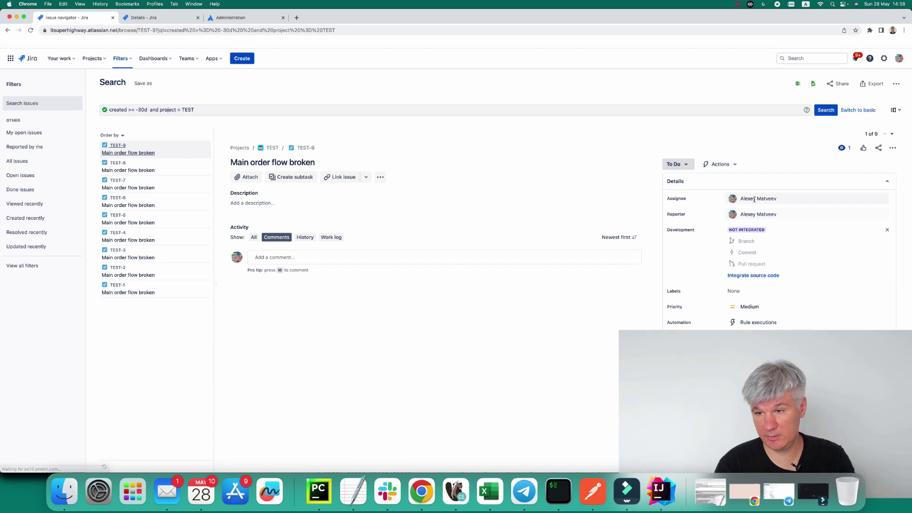
pyautogui.moveTo(754, 199)
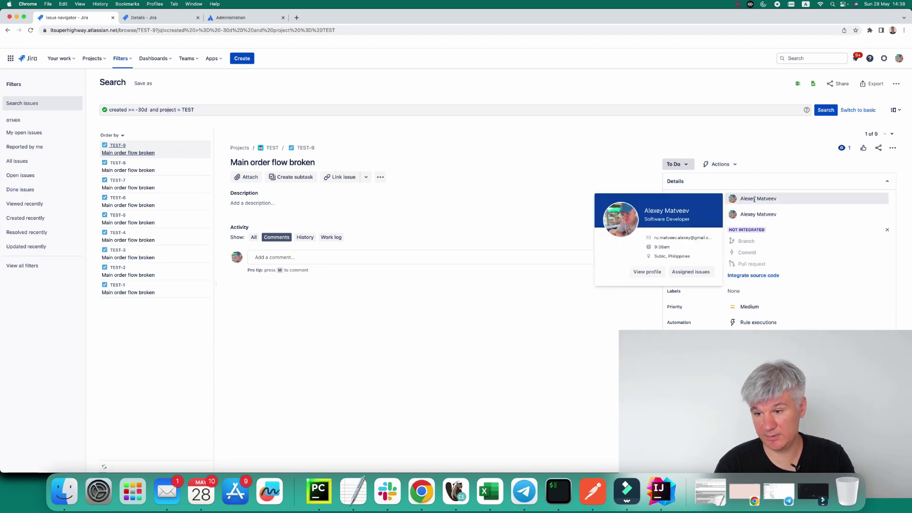